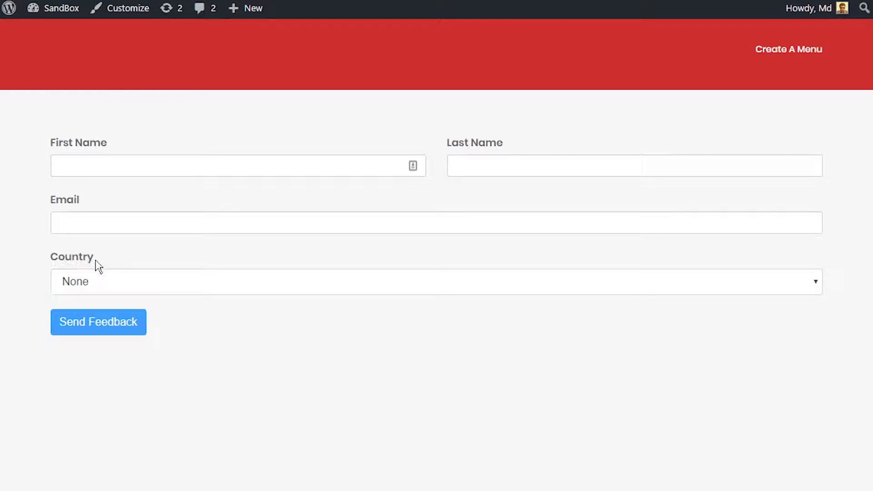
Step: Set the feedback form's Country to United States (US) and send the feedback
{"action": "left_click", "coordinate": [819, 292]}
{"action": "left_click_drag", "start_coordinate": [817, 19], "coordinate": [823, 259]}
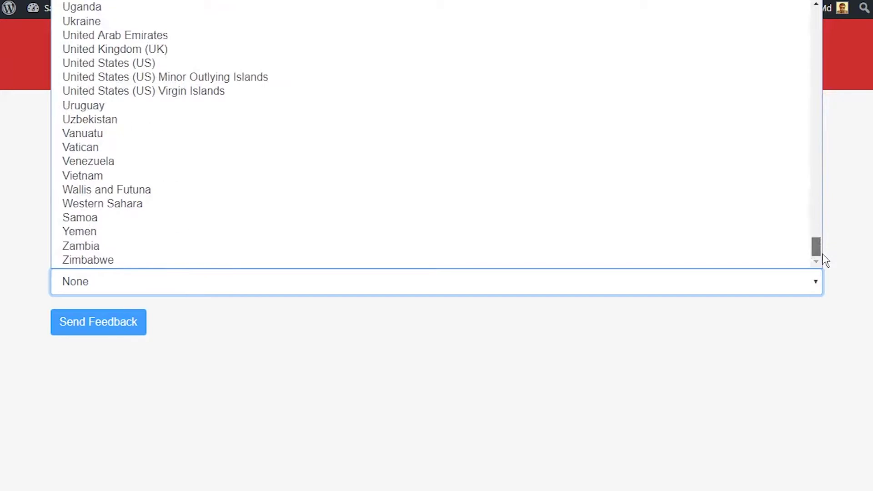
{"action": "left_click", "coordinate": [162, 62]}
{"action": "left_click", "coordinate": [126, 329]}
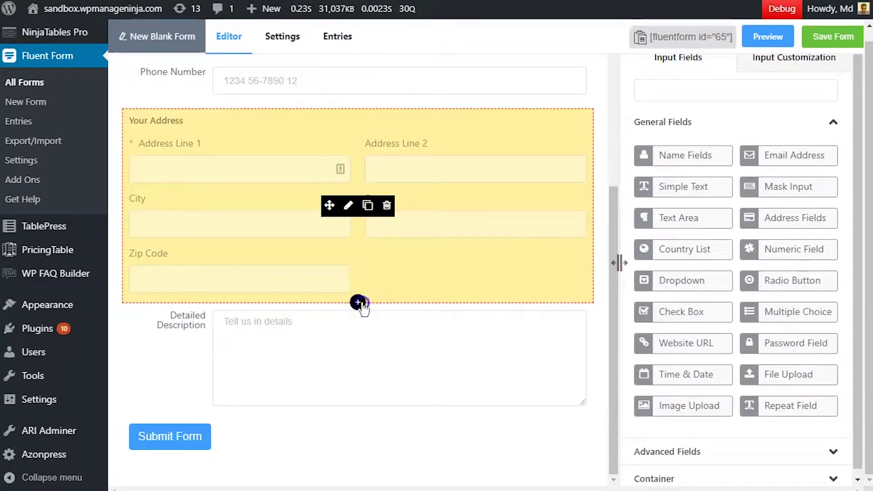
Step: Insert a Country List block below Your Address by searching 'country'
{"action": "left_click", "coordinate": [358, 304]}
{"action": "scroll", "coordinate": [288, 382], "scroll_direction": "down", "scroll_amount": 2}
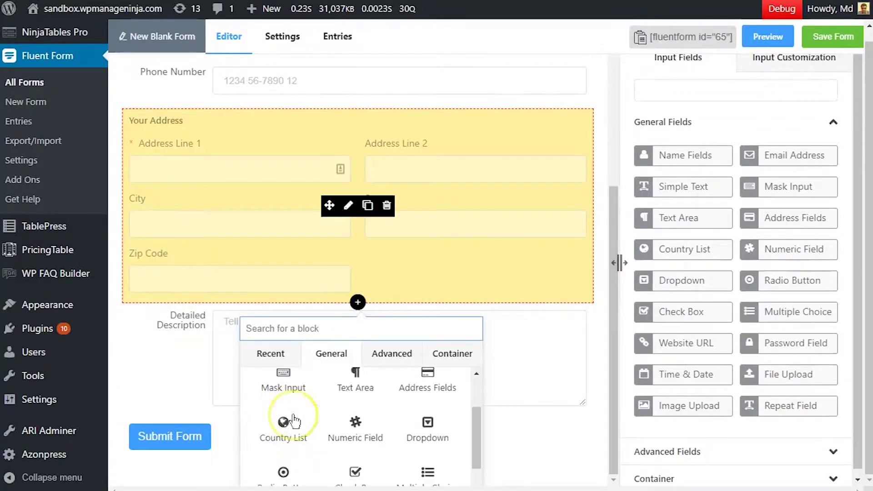
{"action": "scroll", "coordinate": [288, 416], "scroll_direction": "down", "scroll_amount": 2}
{"action": "scroll", "coordinate": [300, 388], "scroll_direction": "up", "scroll_amount": 5}
{"action": "type", "text": "country"}
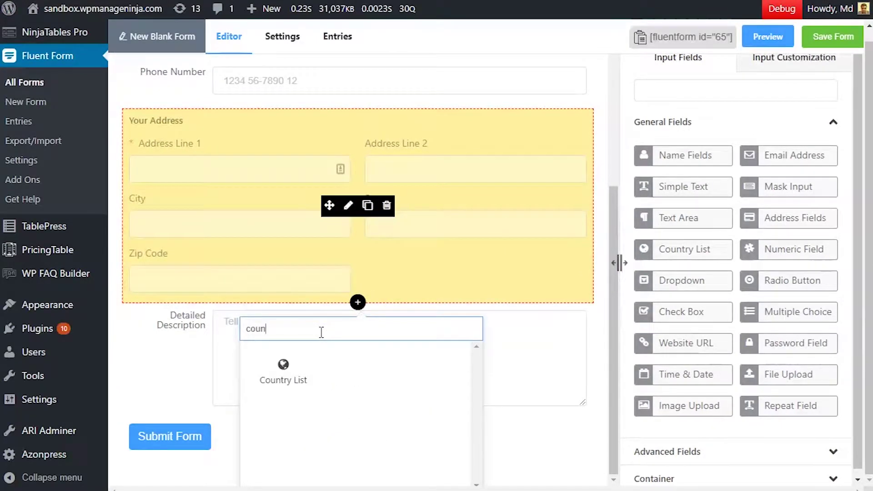
{"action": "left_click", "coordinate": [298, 369]}
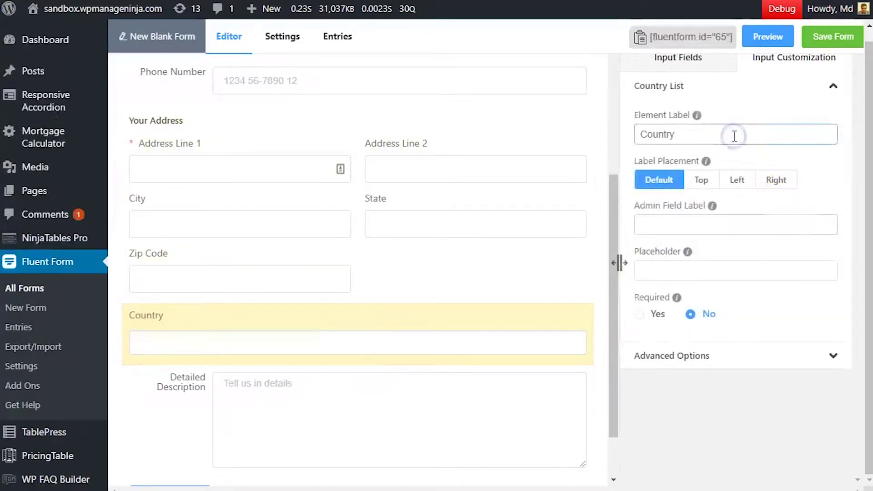
Step: Try Top, Left and Right label placements for the Country field, ending on Default
{"action": "left_click_drag", "start_coordinate": [733, 136], "coordinate": [613, 139]}
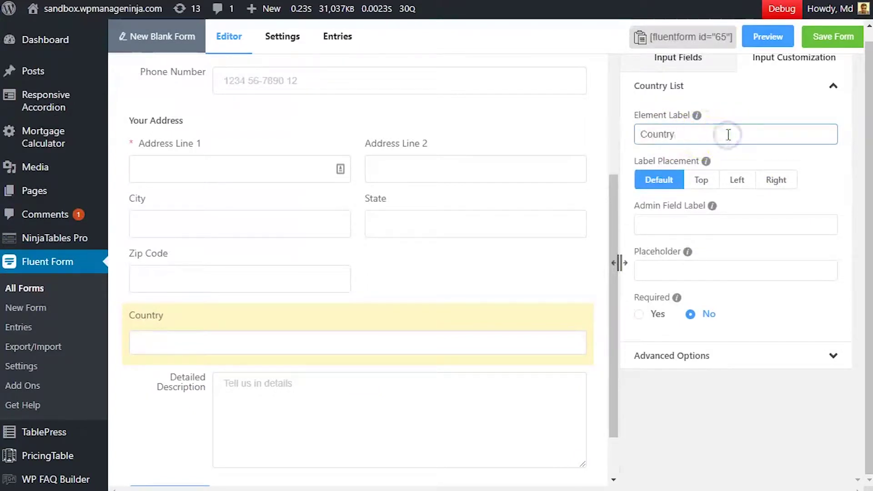
{"action": "left_click", "coordinate": [704, 181]}
{"action": "left_click", "coordinate": [737, 182]}
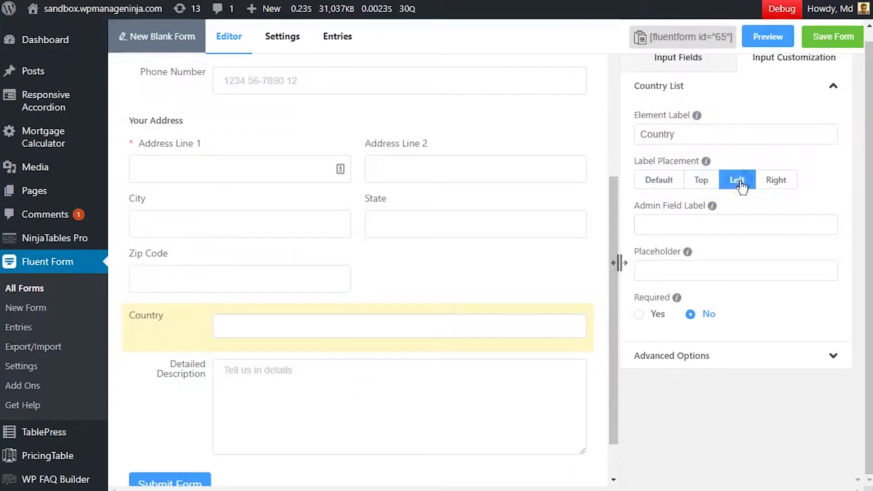
{"action": "left_click", "coordinate": [774, 181]}
{"action": "left_click", "coordinate": [657, 180]}
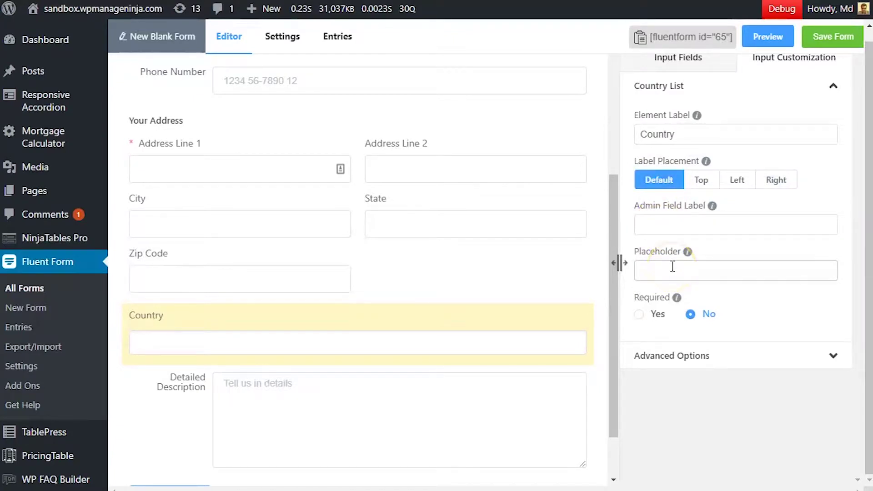
Step: Leave the Country field optional (Required No) and expand its Advanced Options
{"action": "left_click", "coordinate": [653, 314]}
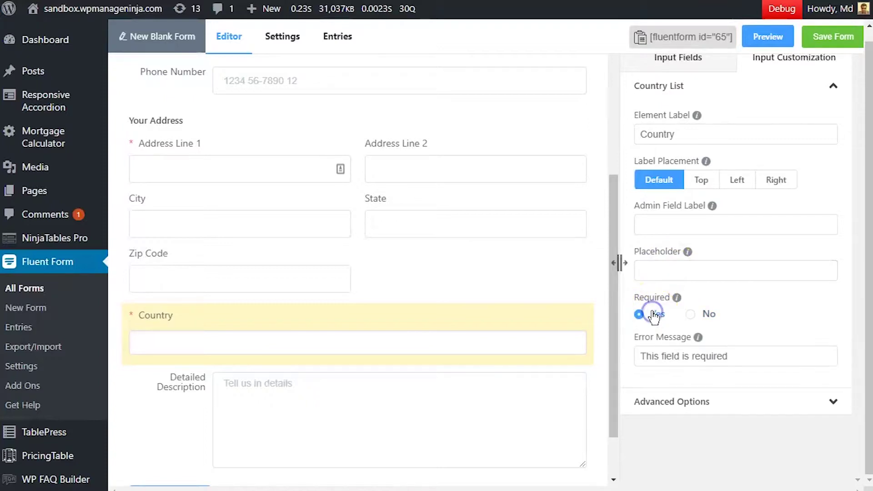
{"action": "left_click", "coordinate": [703, 316]}
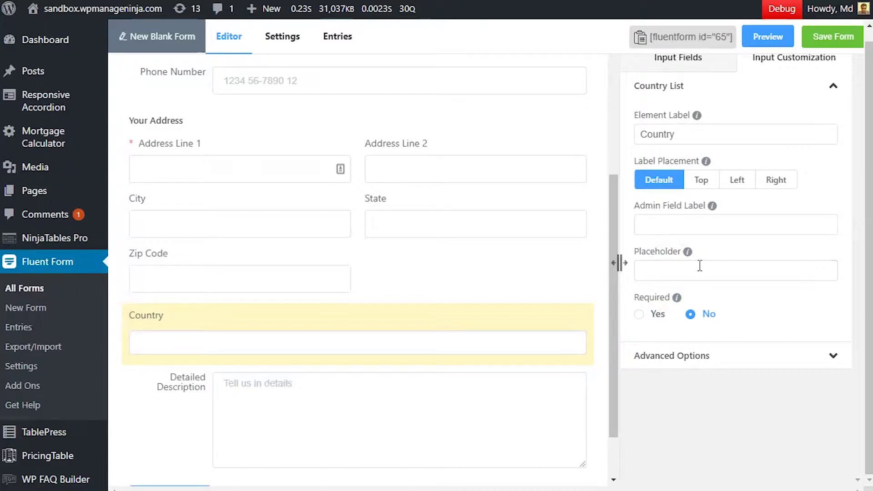
{"action": "left_click", "coordinate": [702, 353]}
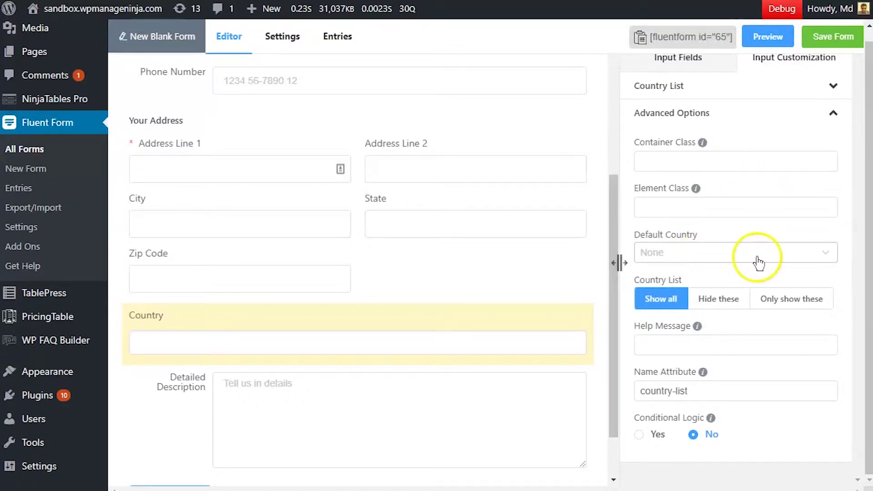
Step: Set the Country field's Default Country to United States (US)
{"action": "left_click", "coordinate": [722, 255]}
{"action": "scroll", "coordinate": [729, 364], "scroll_direction": "down", "scroll_amount": 2}
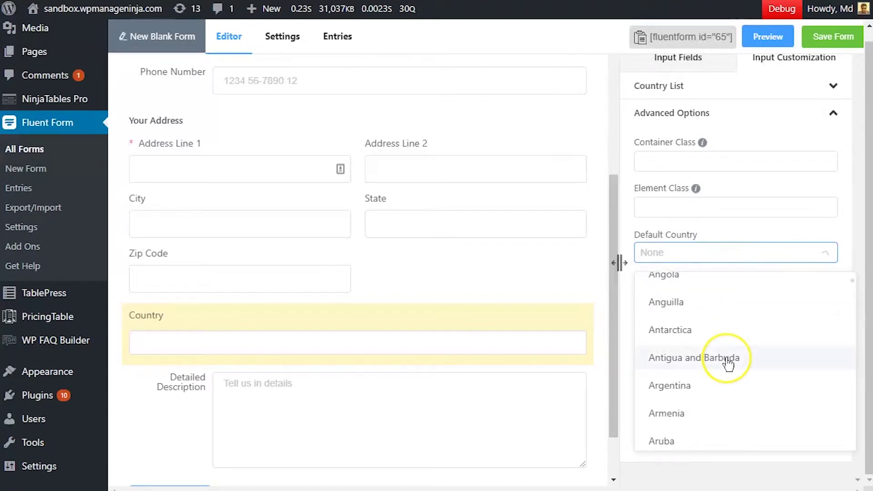
{"action": "scroll", "coordinate": [728, 363], "scroll_direction": "down", "scroll_amount": 2}
{"action": "scroll", "coordinate": [728, 364], "scroll_direction": "up", "scroll_amount": 1}
{"action": "scroll", "coordinate": [727, 364], "scroll_direction": "down", "scroll_amount": 5}
{"action": "scroll", "coordinate": [728, 363], "scroll_direction": "down", "scroll_amount": 5}
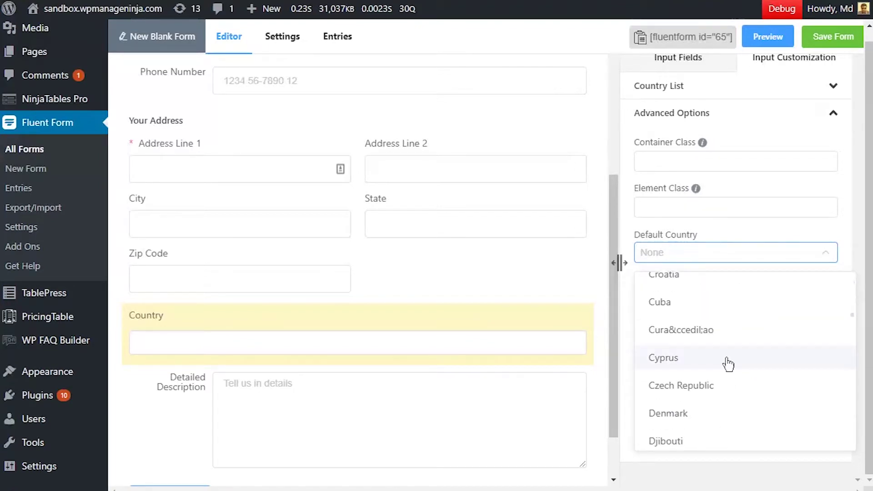
{"action": "scroll", "coordinate": [729, 363], "scroll_direction": "down", "scroll_amount": 5}
{"action": "scroll", "coordinate": [729, 363], "scroll_direction": "down", "scroll_amount": 5}
{"action": "scroll", "coordinate": [728, 364], "scroll_direction": "down", "scroll_amount": 5}
{"action": "scroll", "coordinate": [728, 363], "scroll_direction": "down", "scroll_amount": 5}
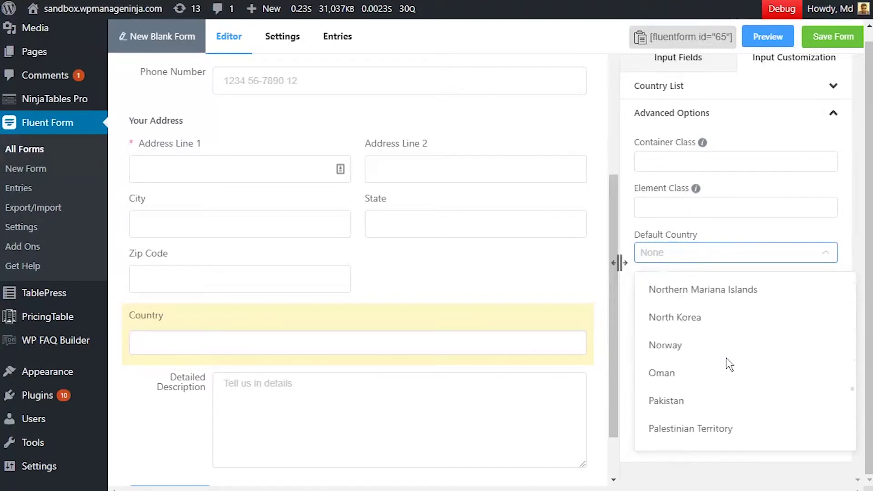
{"action": "scroll", "coordinate": [729, 364], "scroll_direction": "down", "scroll_amount": 5}
{"action": "scroll", "coordinate": [728, 363], "scroll_direction": "down", "scroll_amount": 1}
{"action": "scroll", "coordinate": [728, 365], "scroll_direction": "down", "scroll_amount": 5}
{"action": "scroll", "coordinate": [728, 364], "scroll_direction": "down", "scroll_amount": 5}
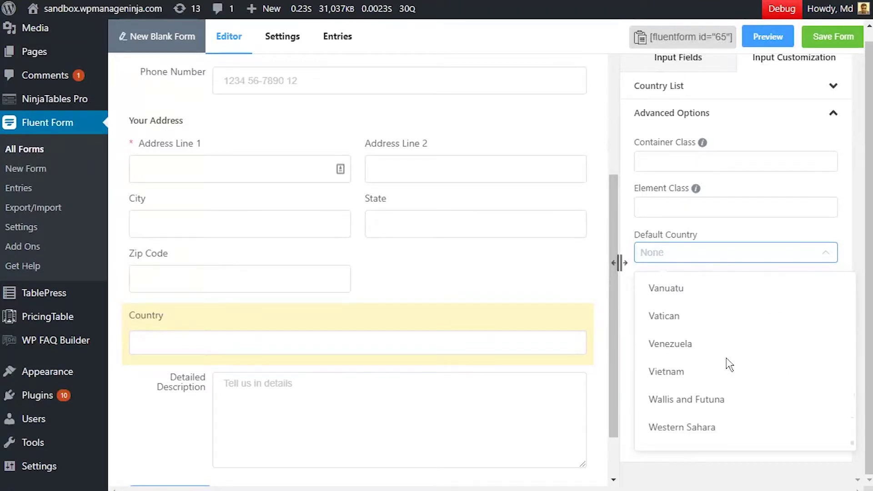
{"action": "scroll", "coordinate": [729, 363], "scroll_direction": "up", "scroll_amount": 1}
{"action": "scroll", "coordinate": [728, 362], "scroll_direction": "up", "scroll_amount": 1}
{"action": "scroll", "coordinate": [728, 354], "scroll_direction": "up", "scroll_amount": 1}
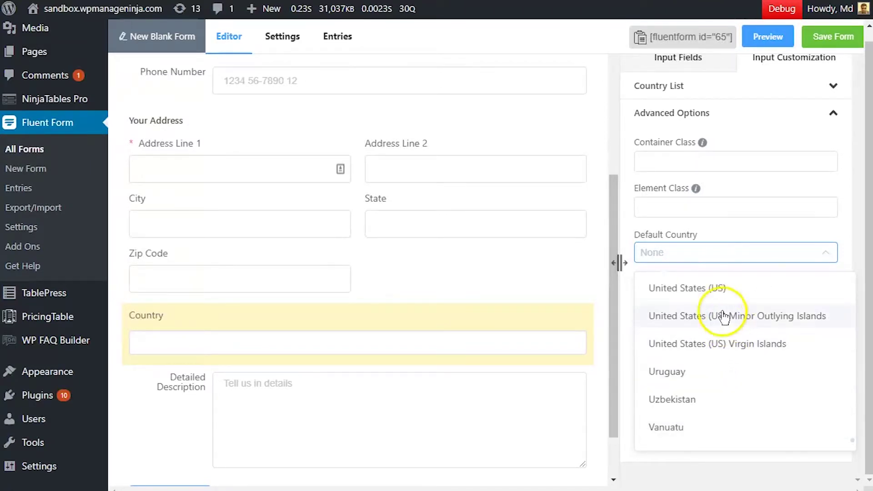
{"action": "left_click", "coordinate": [722, 290]}
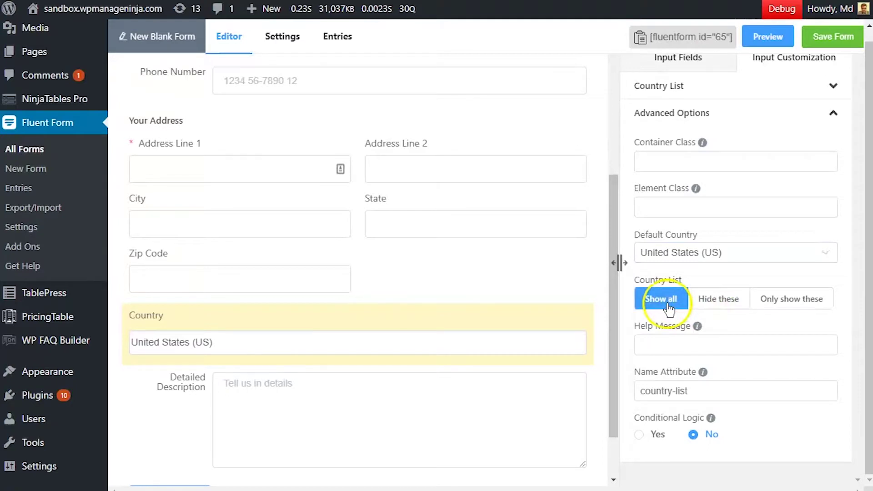
Step: Set Country List to Hide these with Bouvet Island, Cameroon, Burkina Faso and Colombia
{"action": "left_click", "coordinate": [727, 309]}
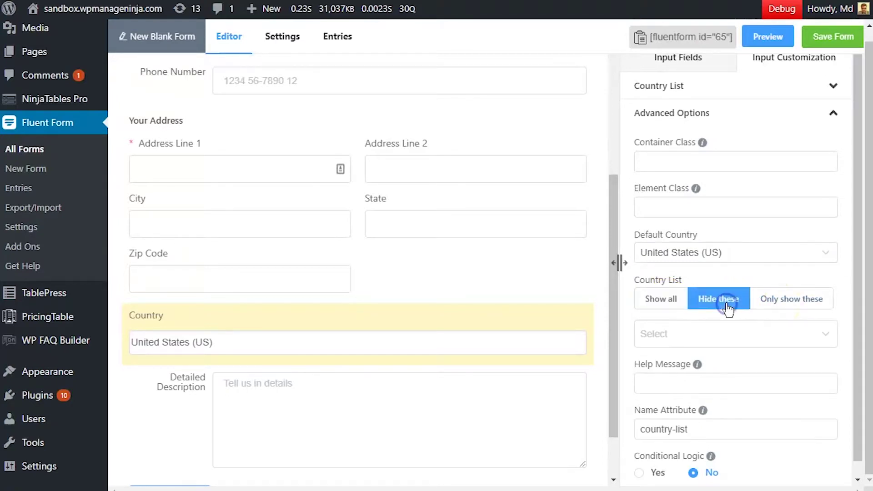
{"action": "left_click", "coordinate": [723, 338]}
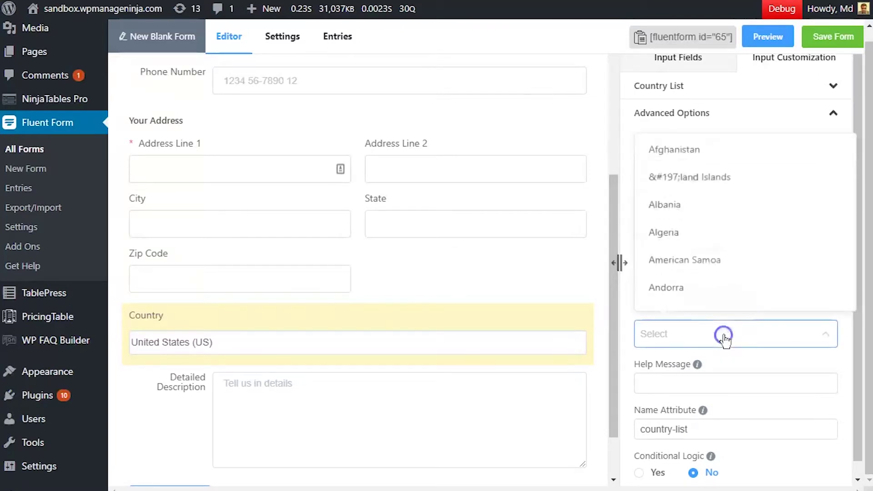
{"action": "scroll", "coordinate": [762, 255], "scroll_direction": "down", "scroll_amount": 5}
{"action": "left_click", "coordinate": [762, 255]}
{"action": "scroll", "coordinate": [771, 272], "scroll_direction": "down", "scroll_amount": 3}
{"action": "scroll", "coordinate": [772, 266], "scroll_direction": "down", "scroll_amount": 4}
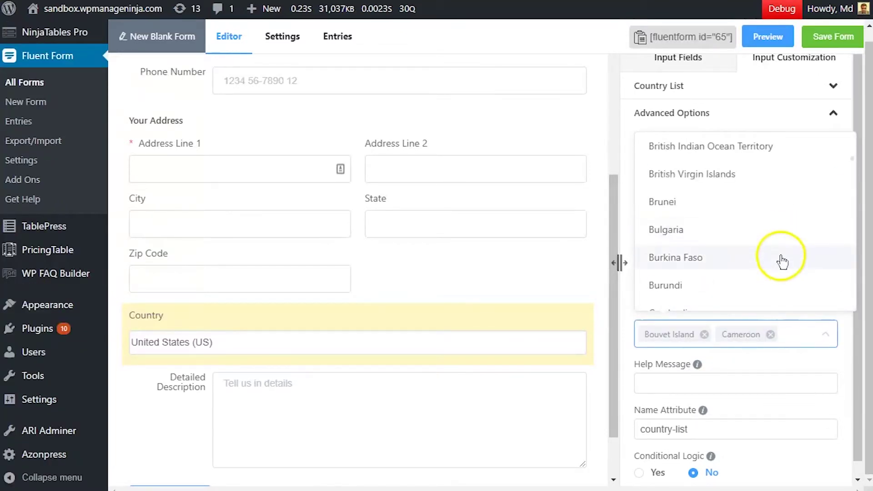
{"action": "left_click", "coordinate": [782, 261]}
{"action": "scroll", "coordinate": [727, 264], "scroll_direction": "down", "scroll_amount": 3}
{"action": "left_click", "coordinate": [750, 325]}
{"action": "left_click", "coordinate": [828, 364]}
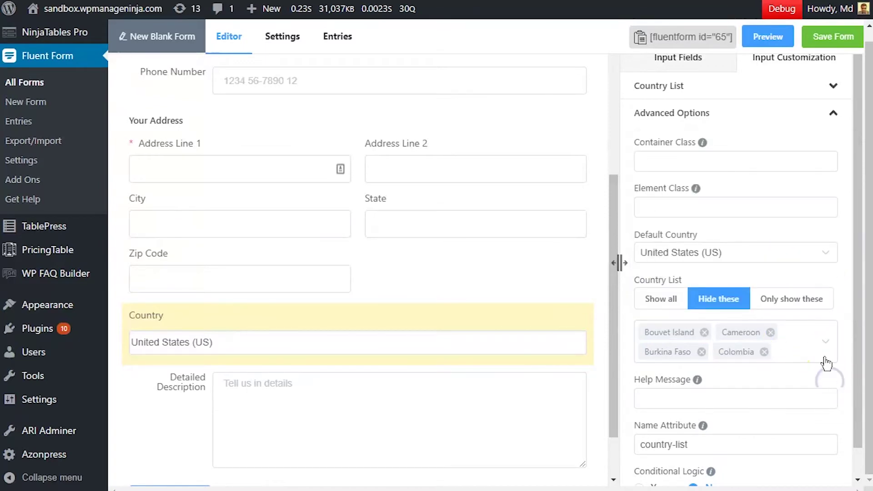
Step: Compare Only show these with Algeria, Bahamas, Canada and Cook Islands selected
{"action": "left_click", "coordinate": [798, 307]}
{"action": "left_click", "coordinate": [779, 329]}
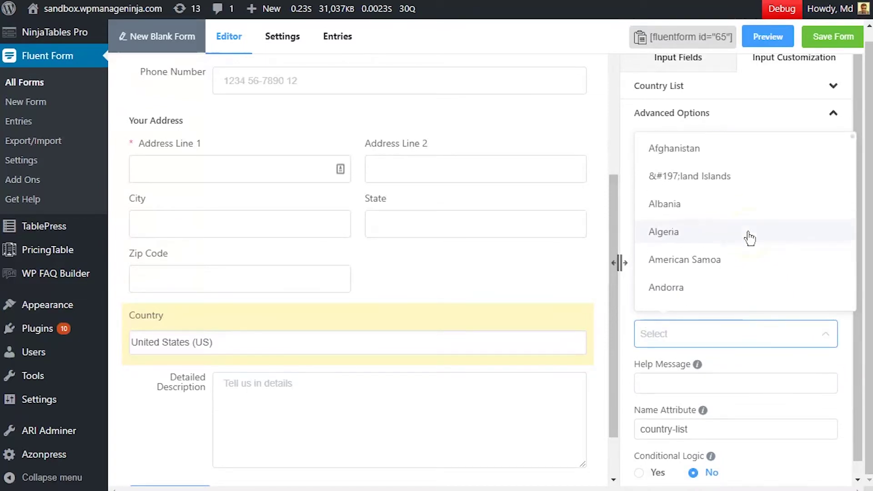
{"action": "left_click", "coordinate": [749, 236]}
{"action": "scroll", "coordinate": [747, 238], "scroll_direction": "down", "scroll_amount": 3}
{"action": "left_click", "coordinate": [750, 250]}
{"action": "scroll", "coordinate": [750, 249], "scroll_direction": "down", "scroll_amount": 3}
{"action": "scroll", "coordinate": [751, 252], "scroll_direction": "down", "scroll_amount": 2}
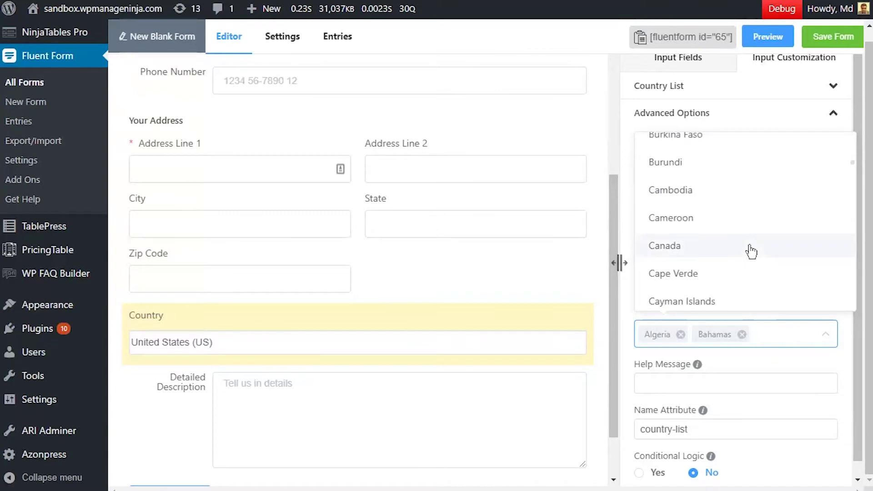
{"action": "left_click", "coordinate": [750, 249]}
{"action": "scroll", "coordinate": [750, 252], "scroll_direction": "down", "scroll_amount": 3}
{"action": "left_click", "coordinate": [750, 258]}
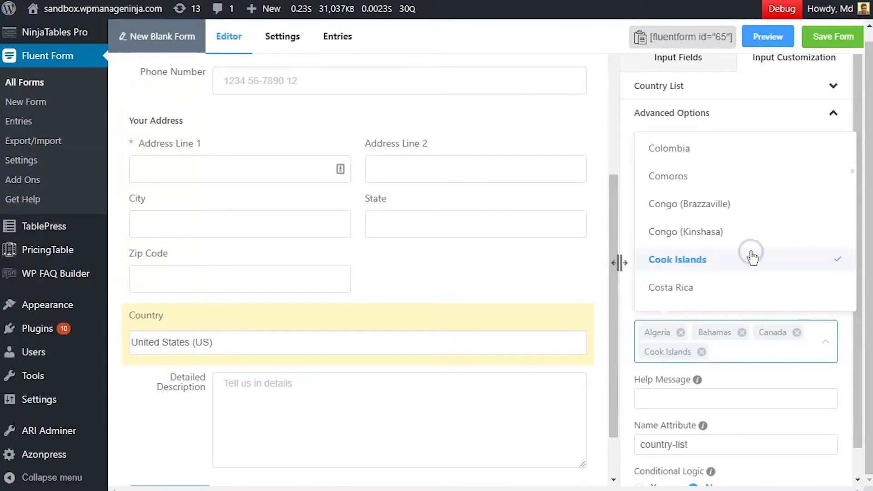
{"action": "left_click", "coordinate": [844, 369]}
Step: Check Show all, then settle back on Hide these for the four hidden countries
{"action": "left_click", "coordinate": [737, 302]}
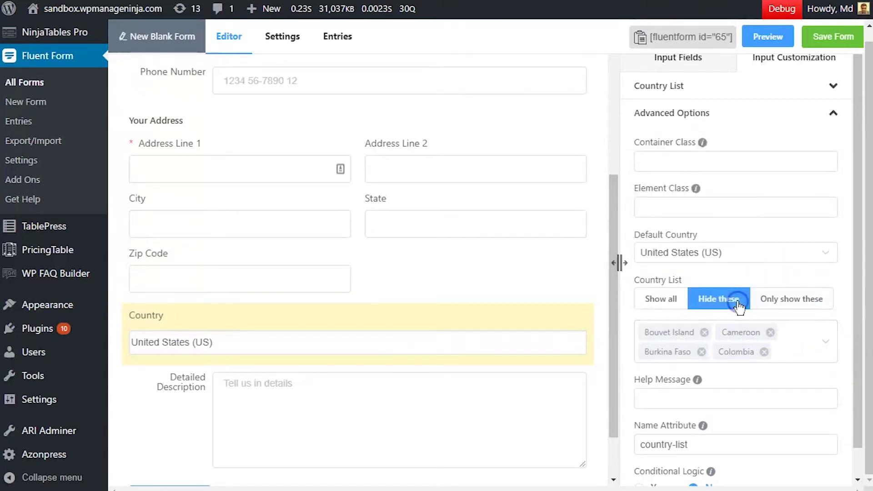
{"action": "left_click", "coordinate": [667, 300]}
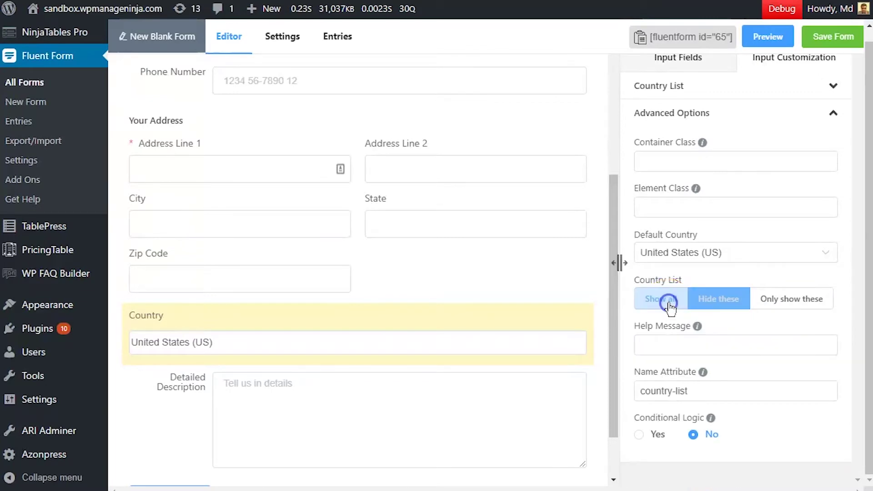
{"action": "left_click", "coordinate": [709, 301]}
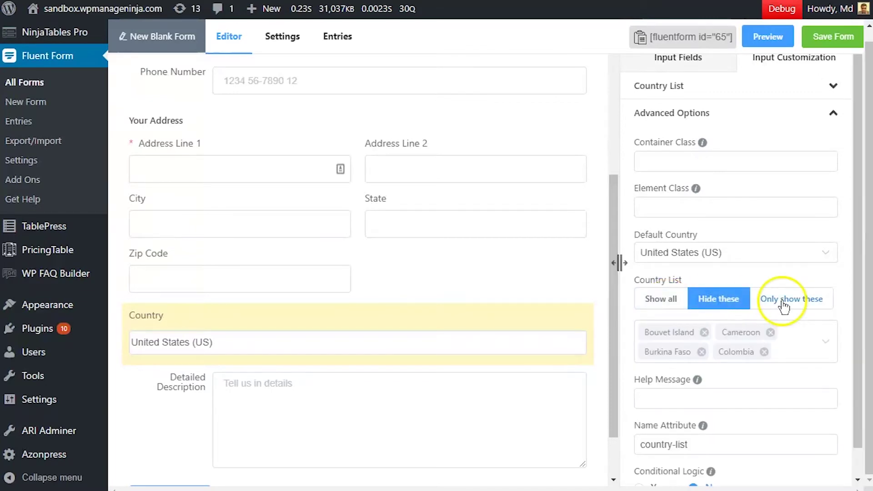
{"action": "scroll", "coordinate": [755, 327], "scroll_direction": "down", "scroll_amount": 1}
{"action": "left_click", "coordinate": [753, 364]}
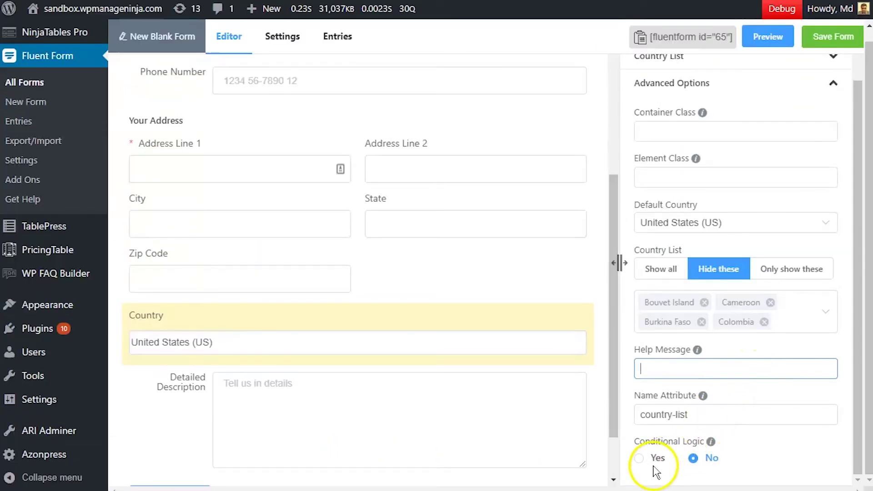
Step: Set Conditional Logic to Yes and save the form
{"action": "left_click", "coordinate": [654, 458]}
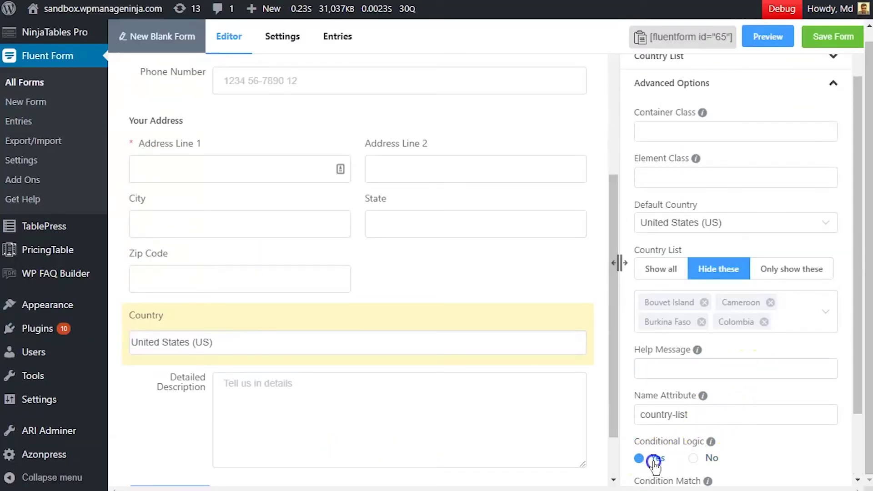
{"action": "scroll", "coordinate": [702, 409], "scroll_direction": "down", "scroll_amount": 2}
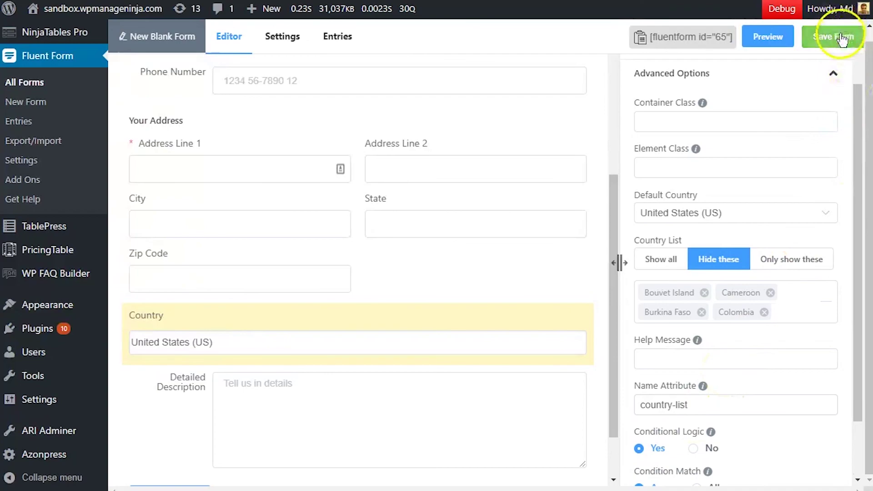
{"action": "left_click", "coordinate": [843, 38]}
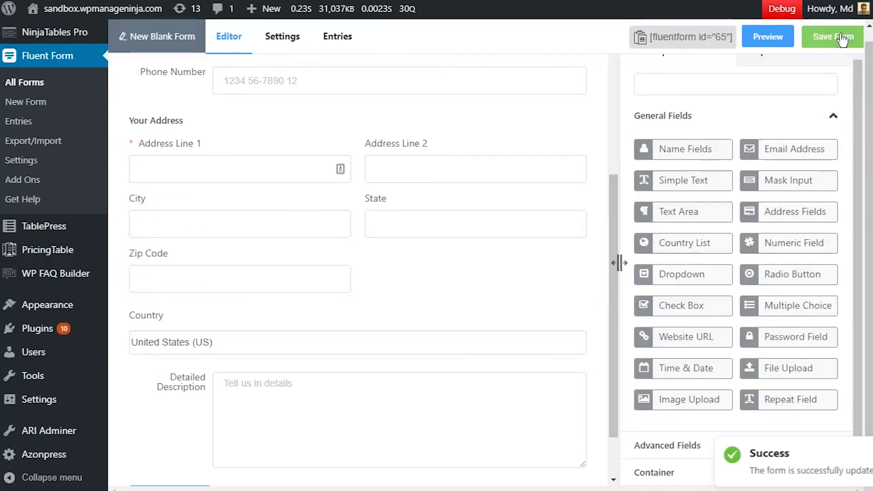